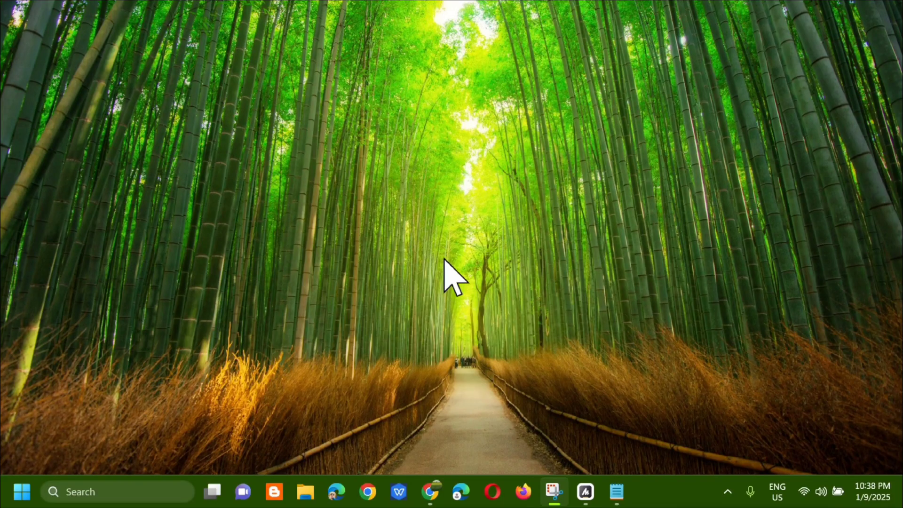
Open the Local Group Policy Editor by running gpedit.msc.
key(super+r)
key(BackSpace)
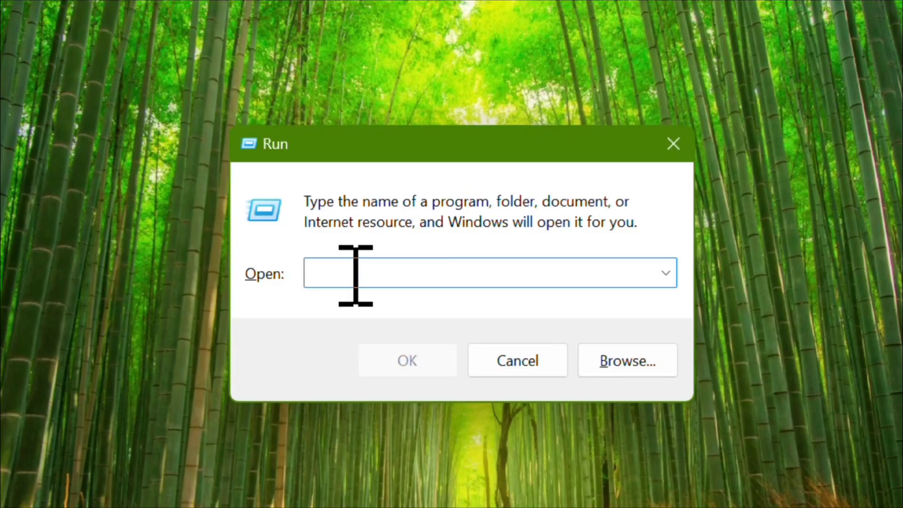
text(gpedit.)
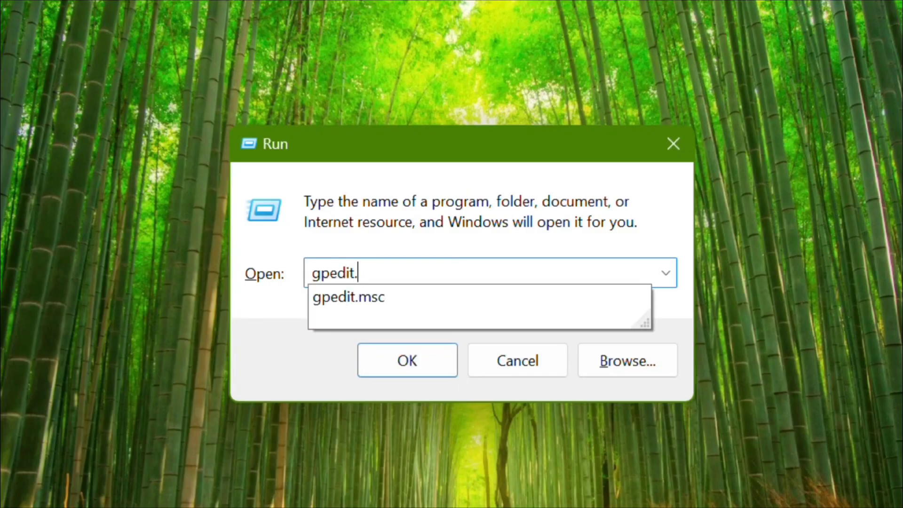
text(msc)
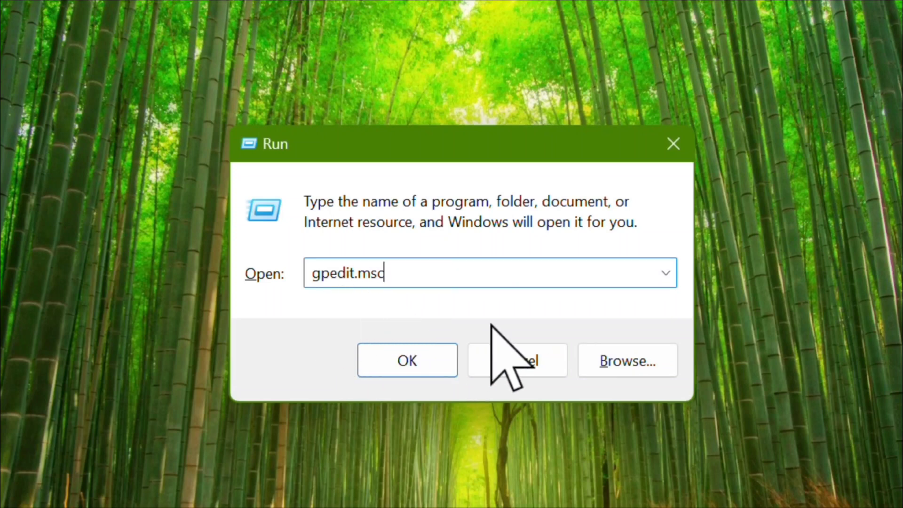
click(408, 360)
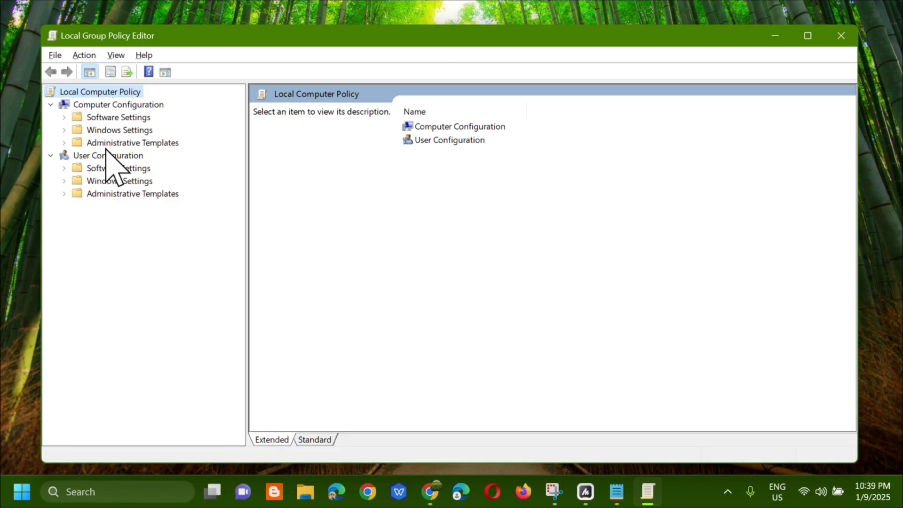
Open the Camera policy folder under Computer Configuration > Administrative Templates > Windows Components.
click(64, 143)
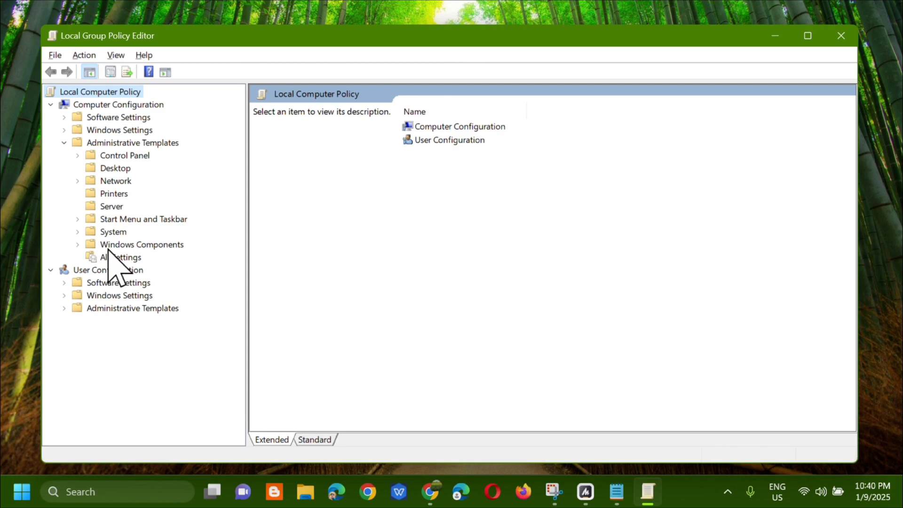
click(77, 245)
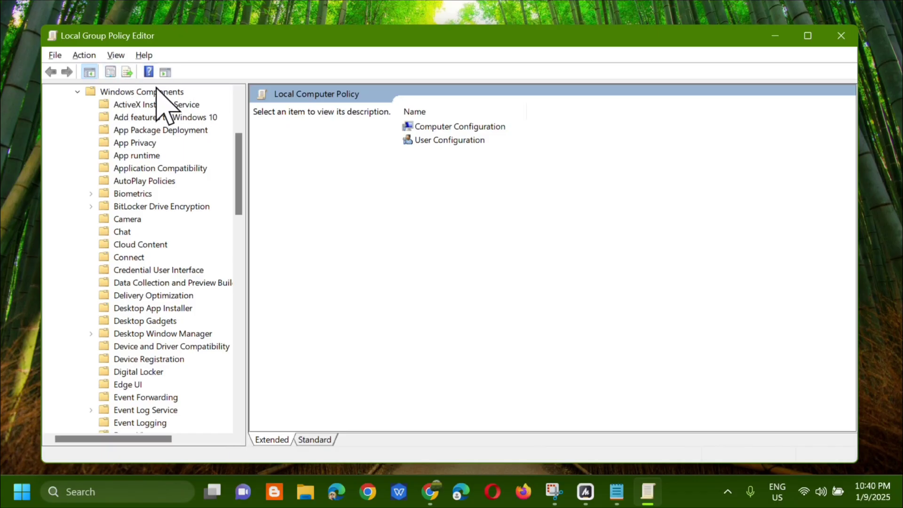
click(125, 220)
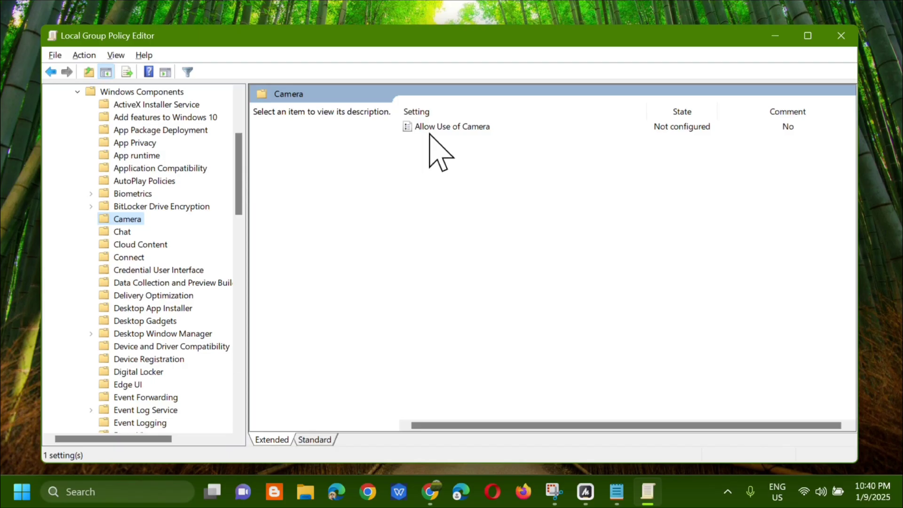
Review the Allow Use of Camera policy, accept it as Not Configured, and close the policy editor.
click(474, 127)
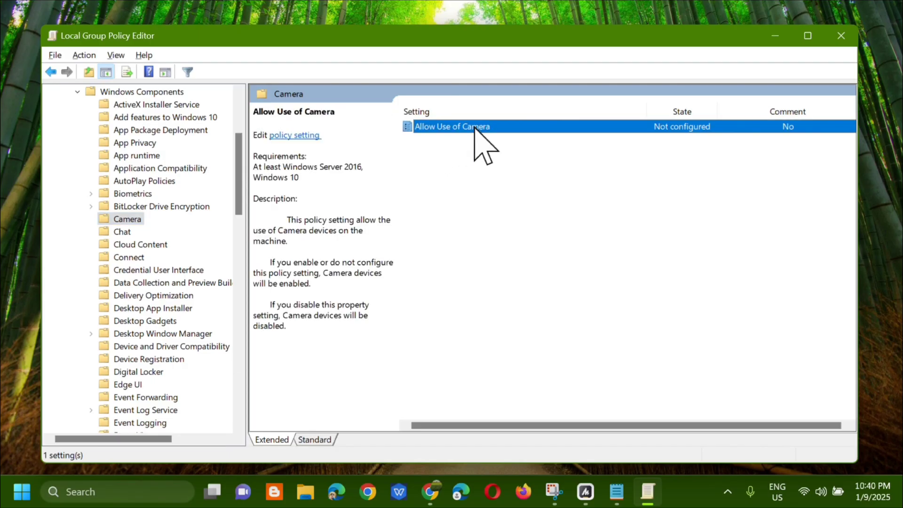
double_click(474, 127)
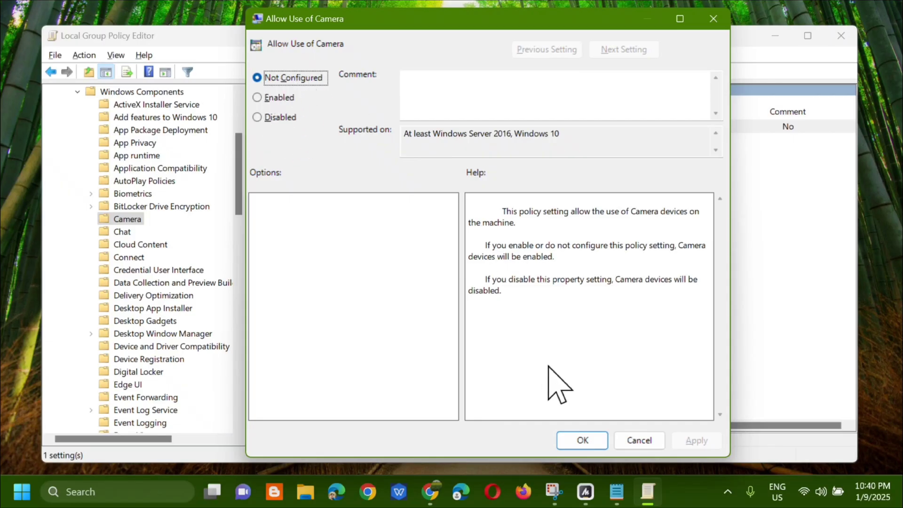
click(579, 440)
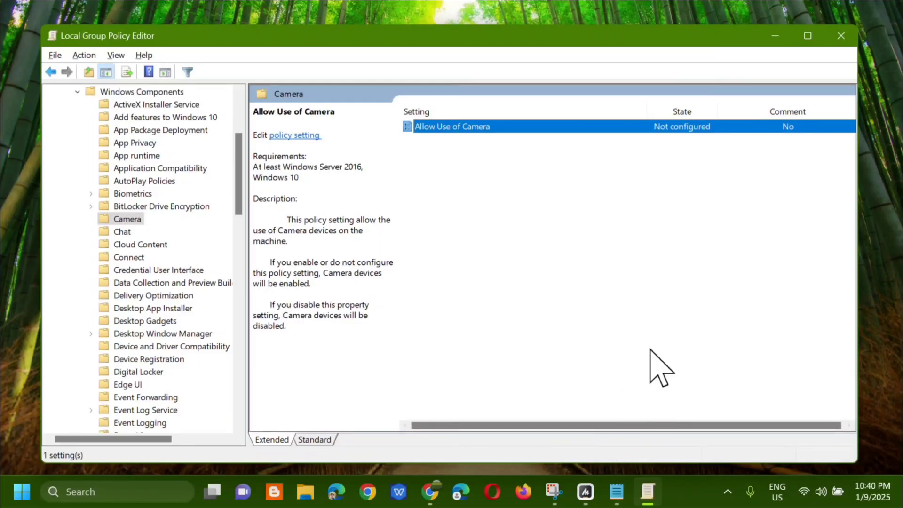
key(alt+F4)
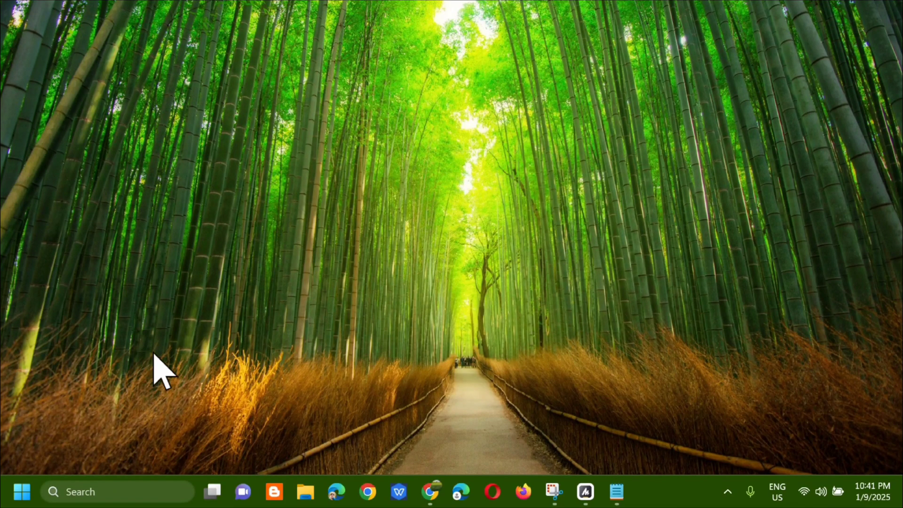
Search for the Registry Editor and run it as administrator, allowing it to make changes to the device.
click(21, 494)
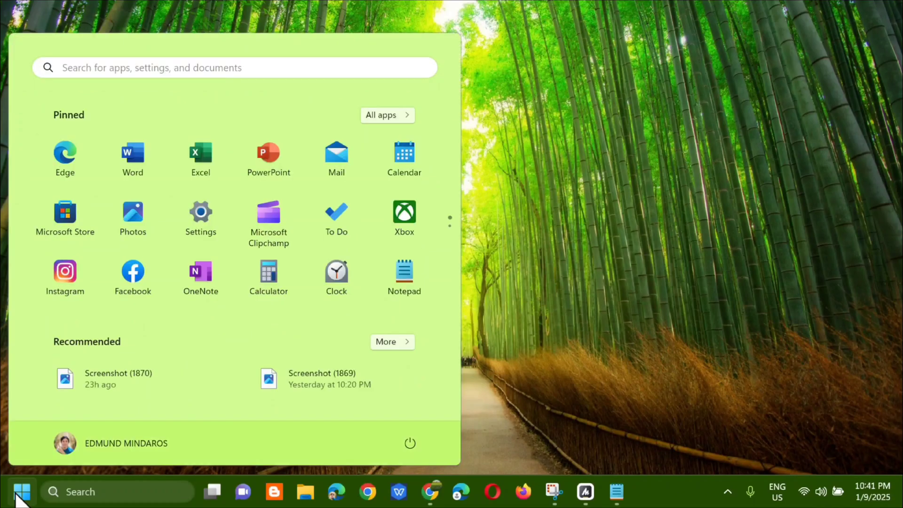
click(125, 68)
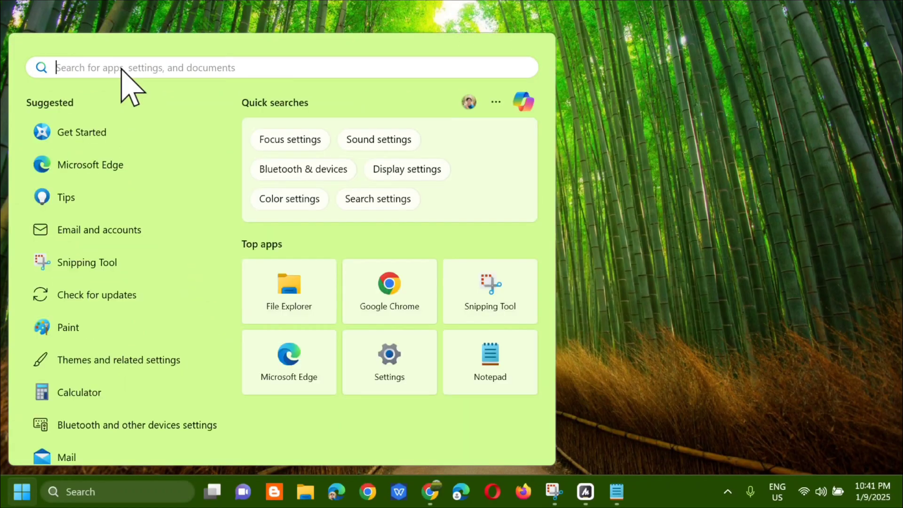
text(registry)
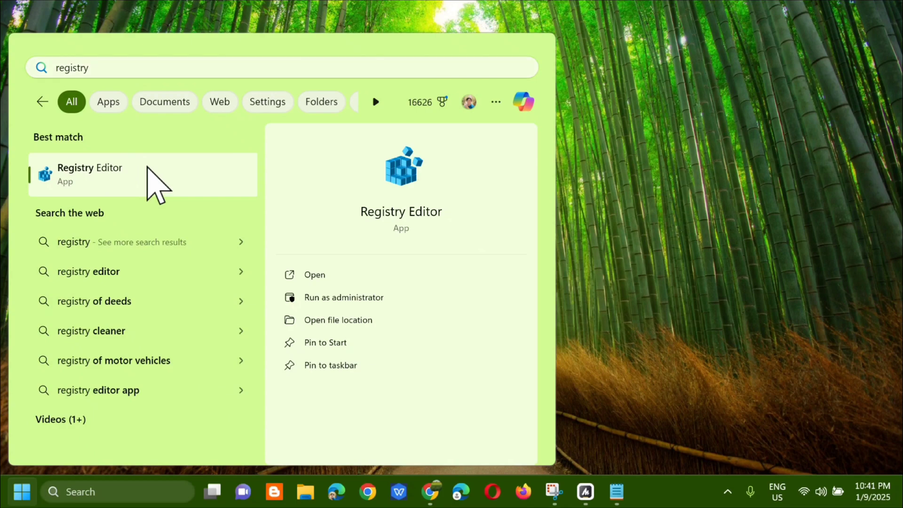
right_click(147, 167)
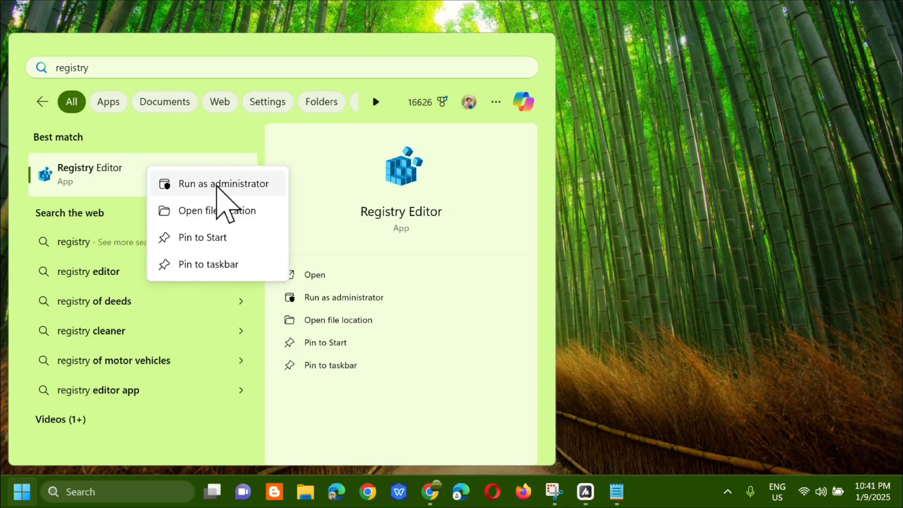
click(218, 185)
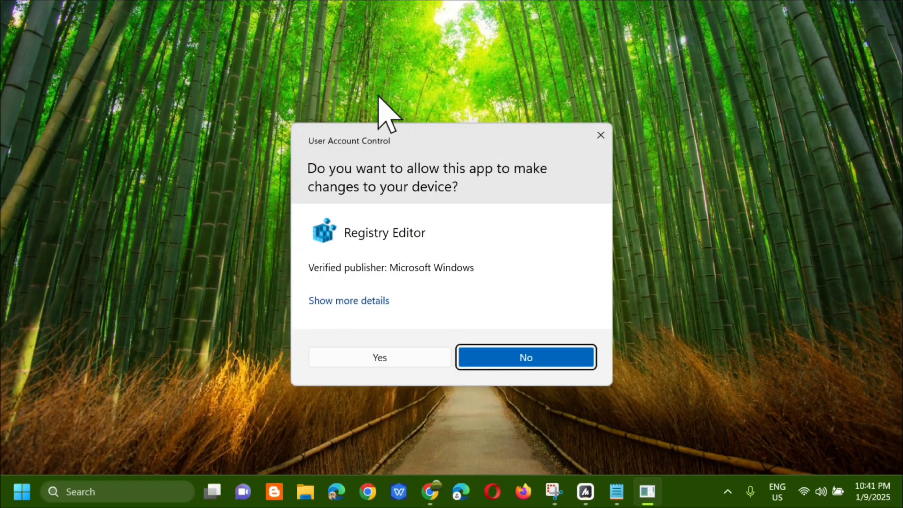
click(380, 359)
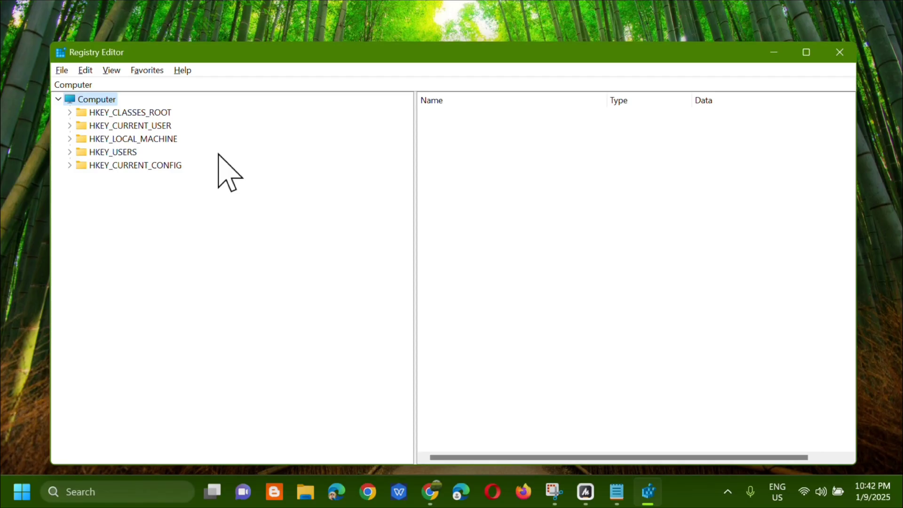
click(62, 70)
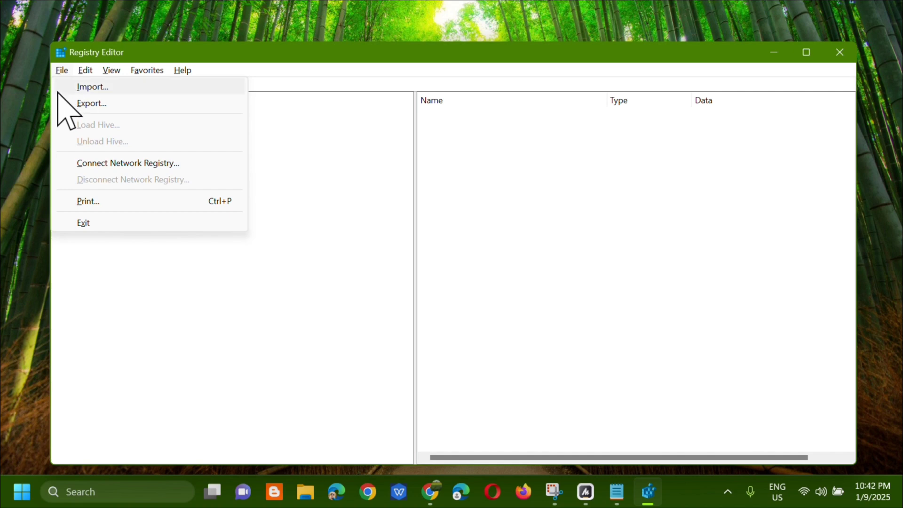
click(87, 104)
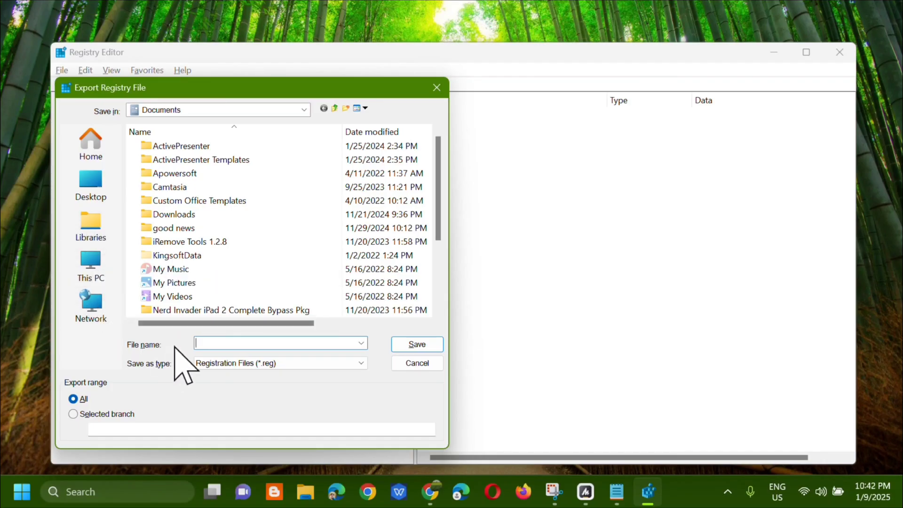
click(414, 364)
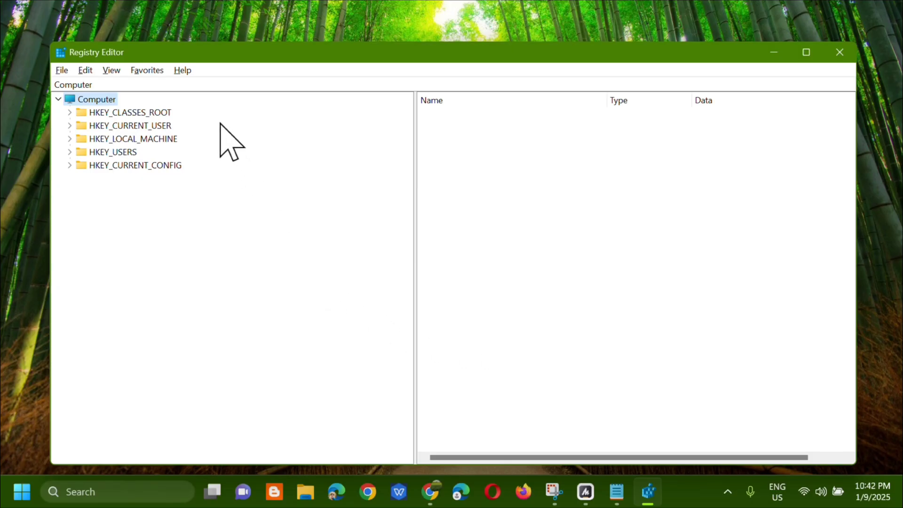
click(63, 71)
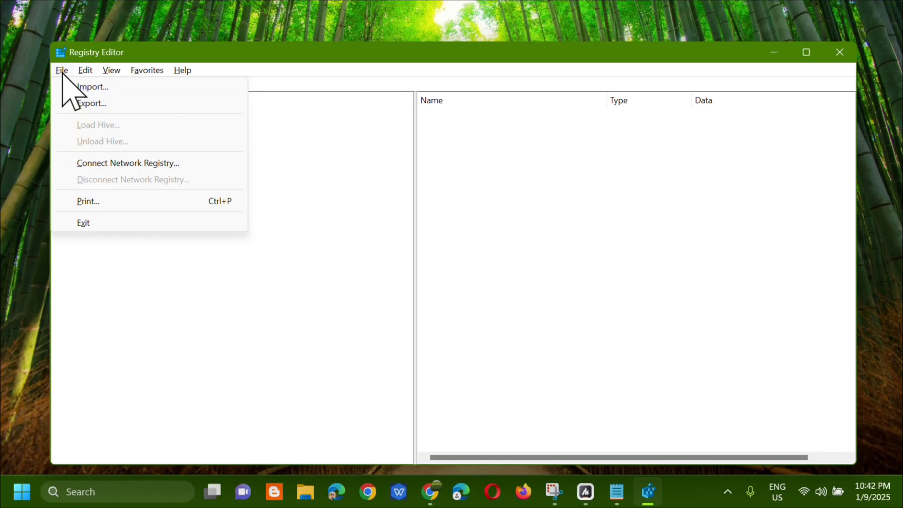
click(81, 86)
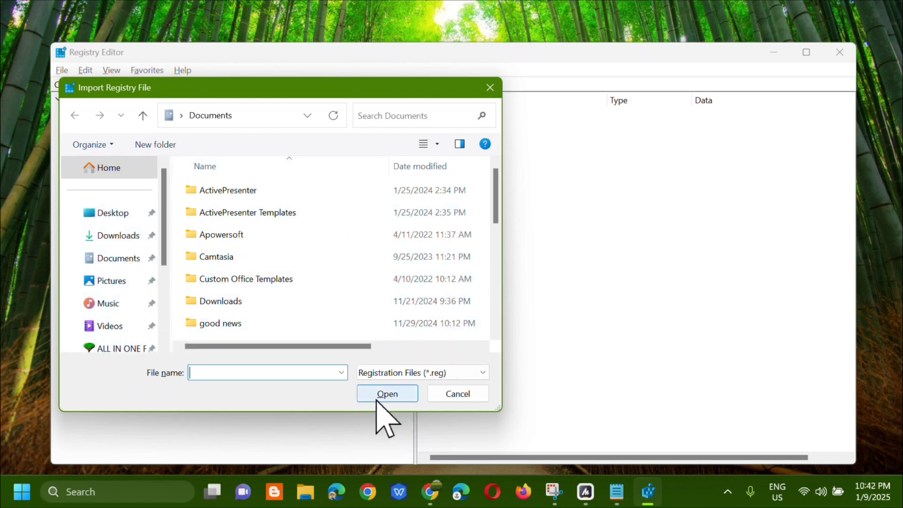
click(445, 393)
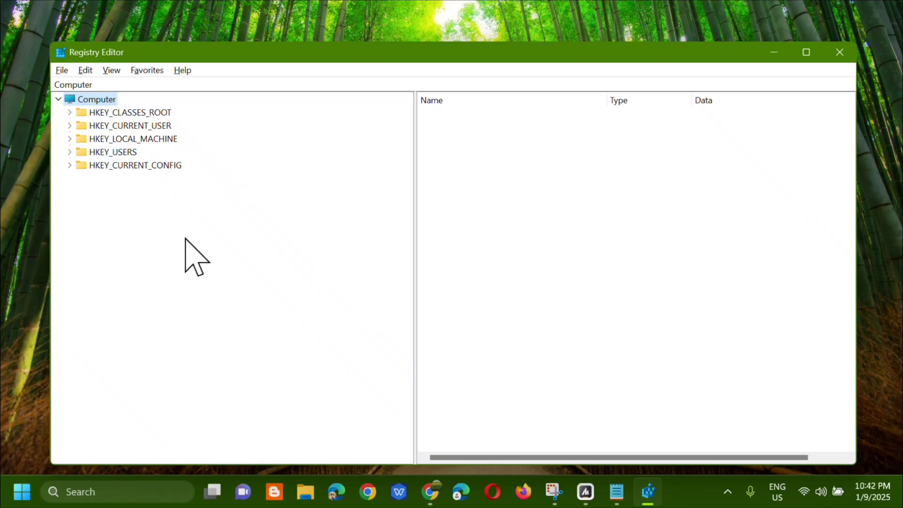
Expand the registry tree to HKEY_LOCAL_MACHINE\SOFTWARE\Microsoft.
click(125, 140)
double_click(125, 139)
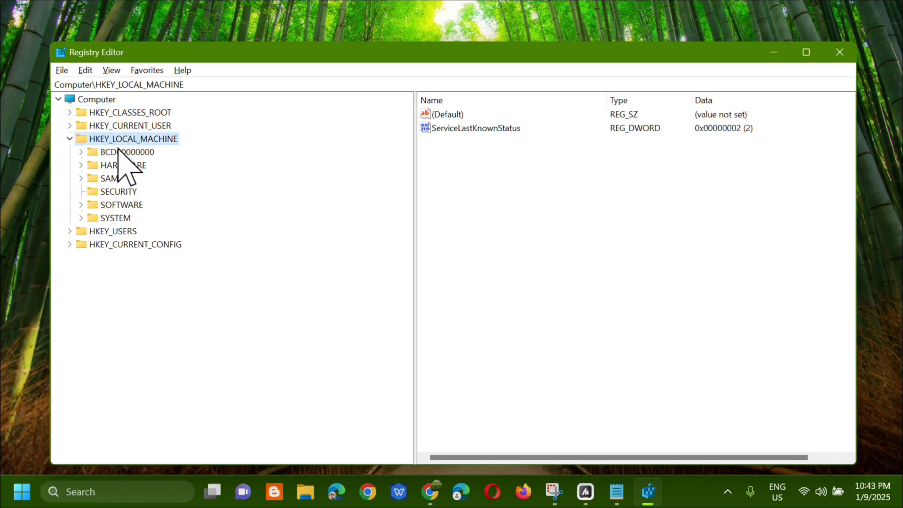
click(117, 204)
double_click(118, 205)
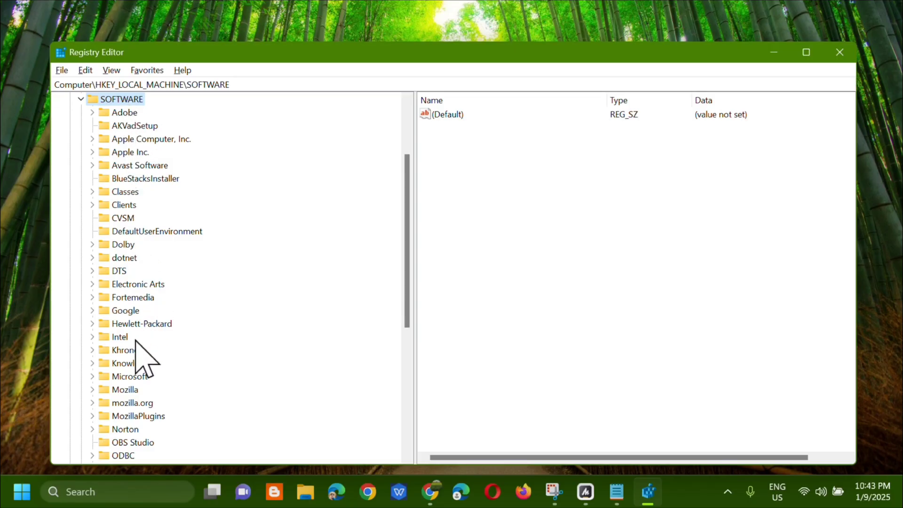
scroll(136, 343, down, 2)
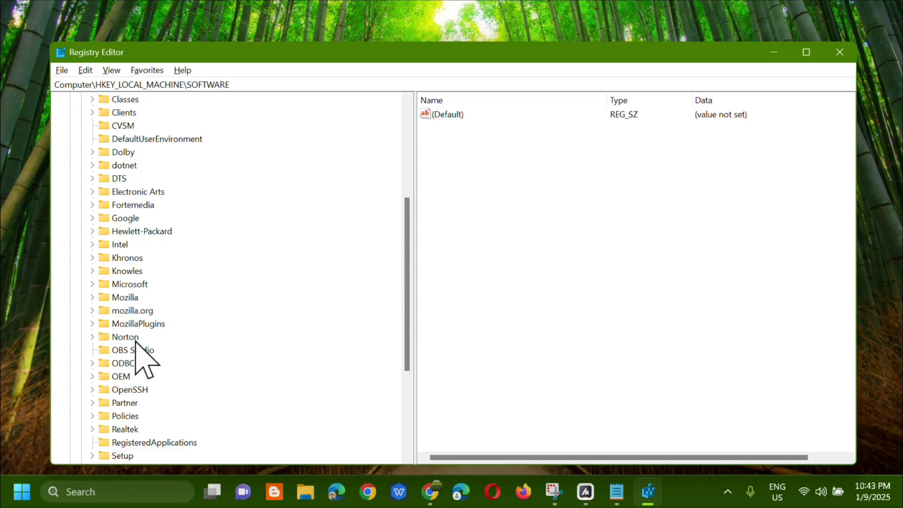
click(120, 285)
double_click(120, 286)
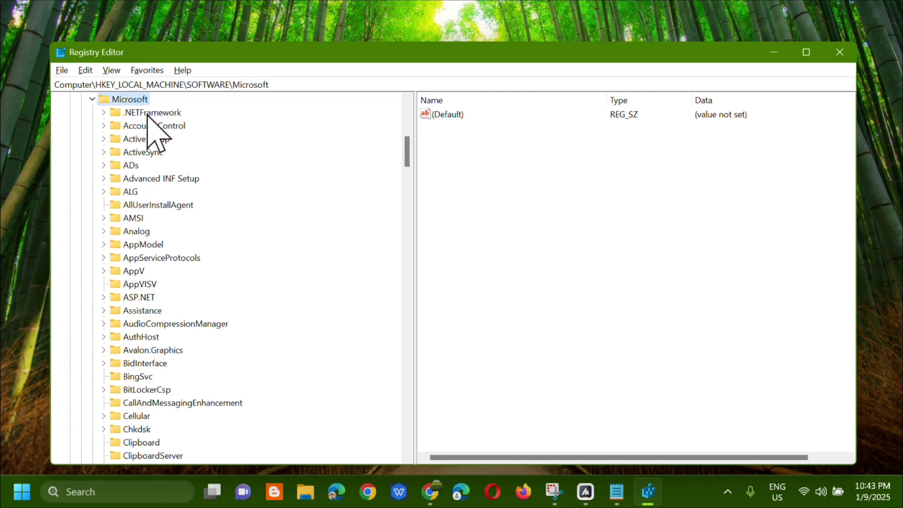
Within the Microsoft key, expand OEM and Device and select the Capture key.
scroll(183, 188, down, 9)
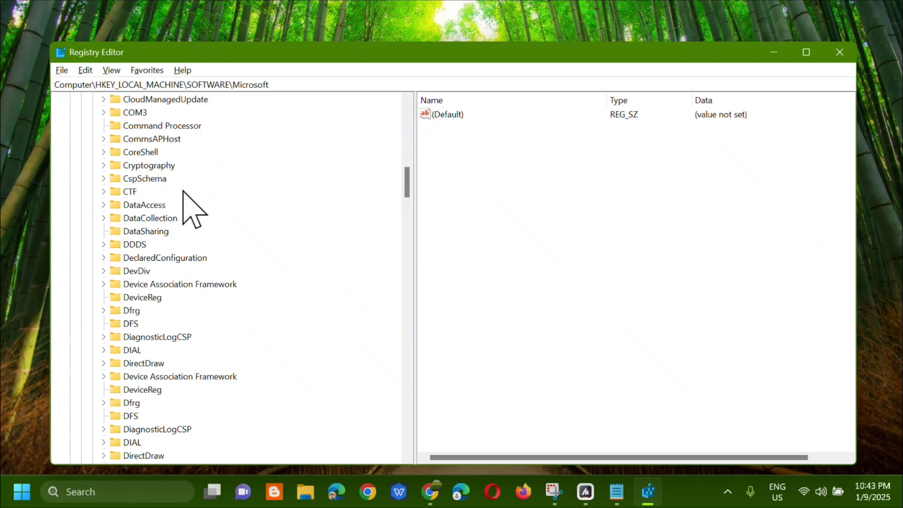
scroll(183, 197, down, 20)
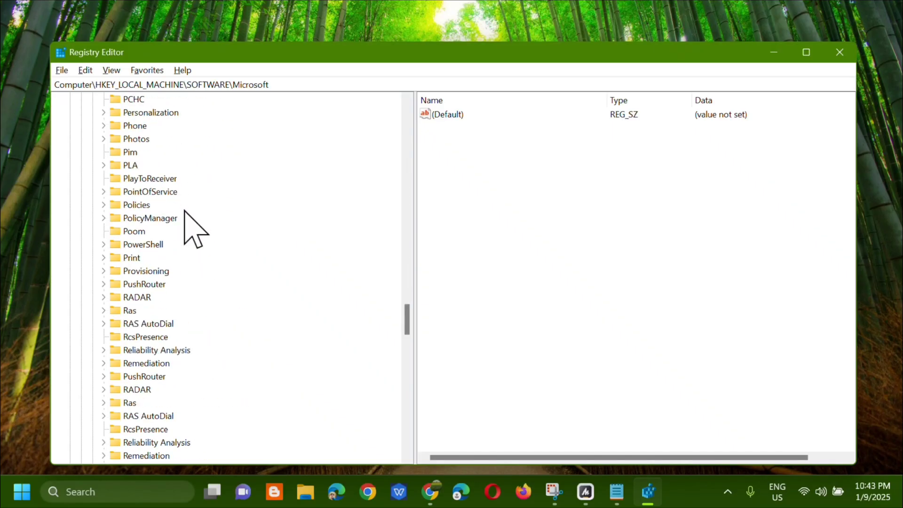
scroll(190, 226, up, 5)
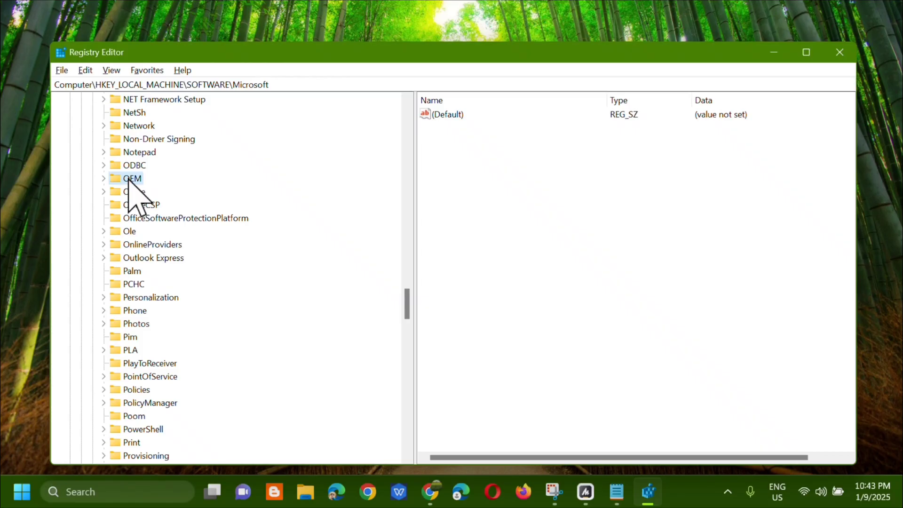
double_click(128, 180)
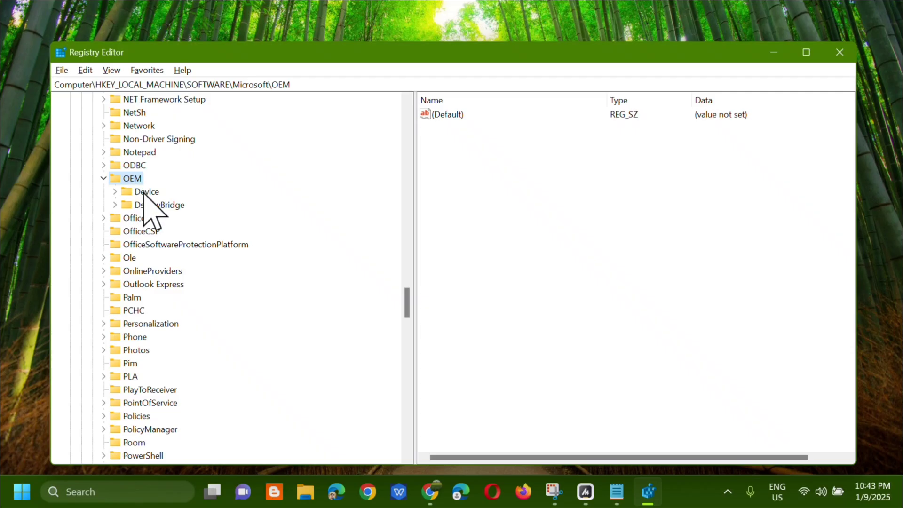
click(114, 192)
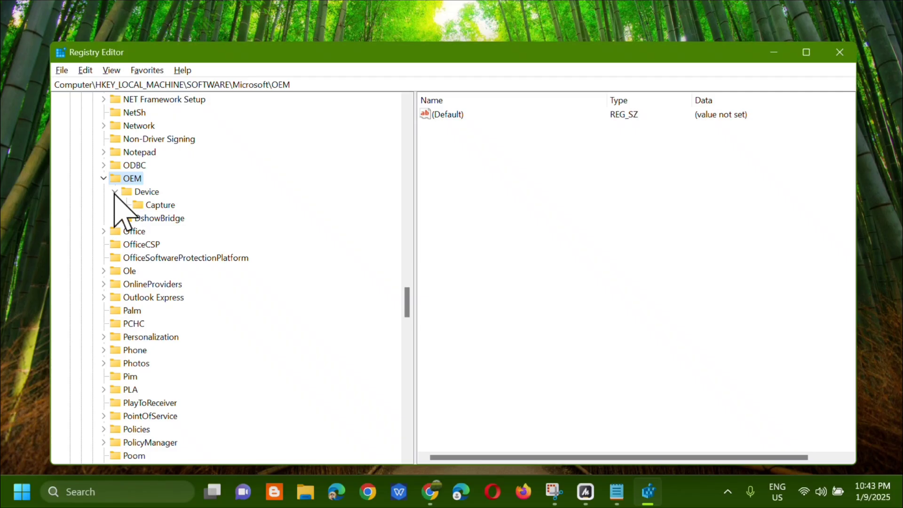
click(160, 205)
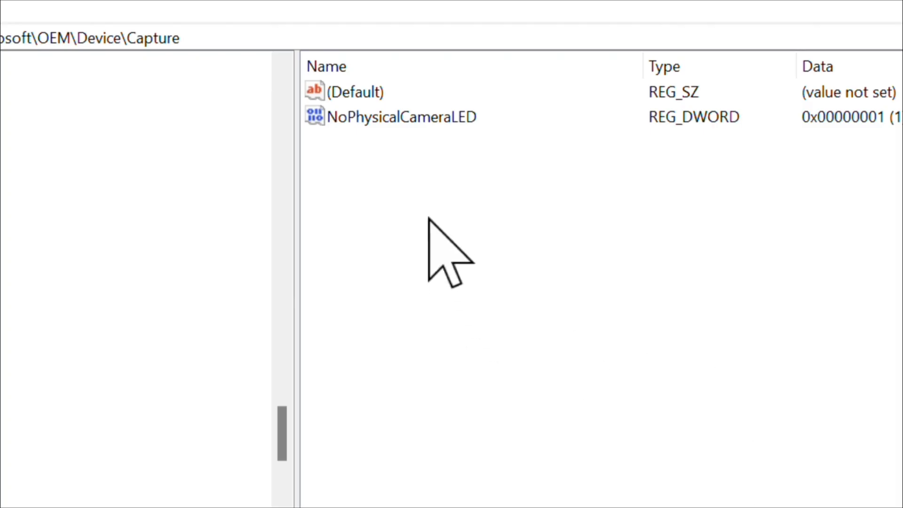
Create a new DWORD (32-bit) value in the Capture key and keep its default name.
click(386, 169)
right_click(386, 168)
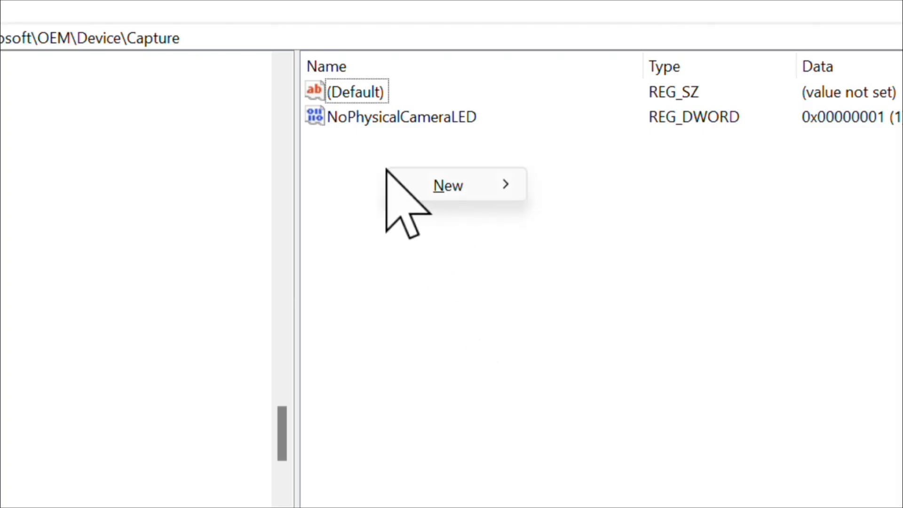
mouse_move(466, 185)
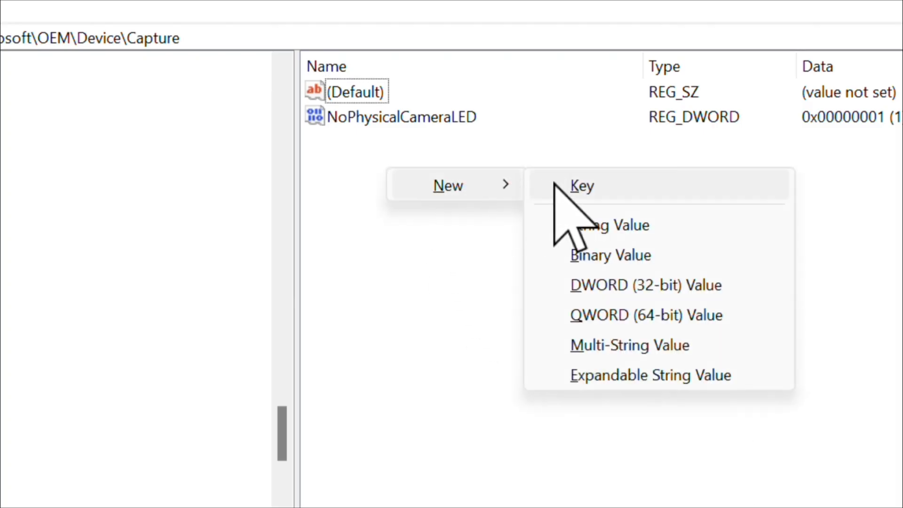
click(617, 284)
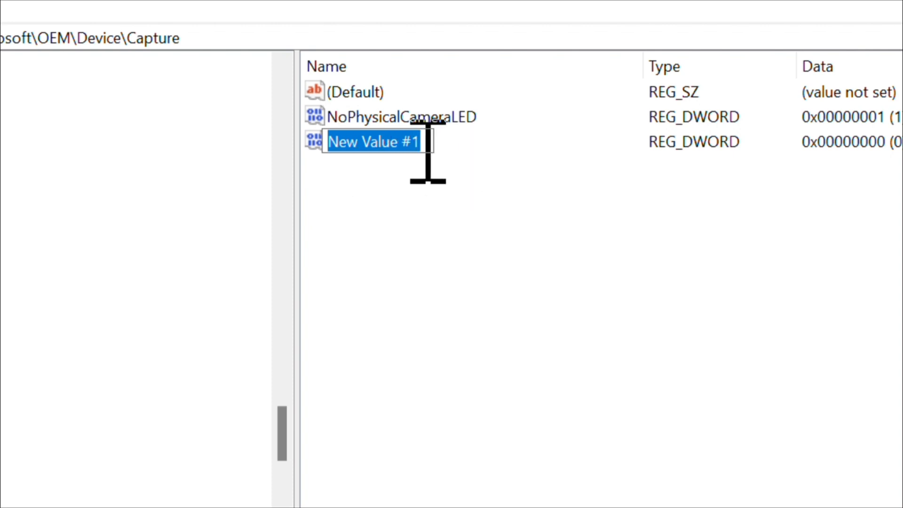
key(Return)
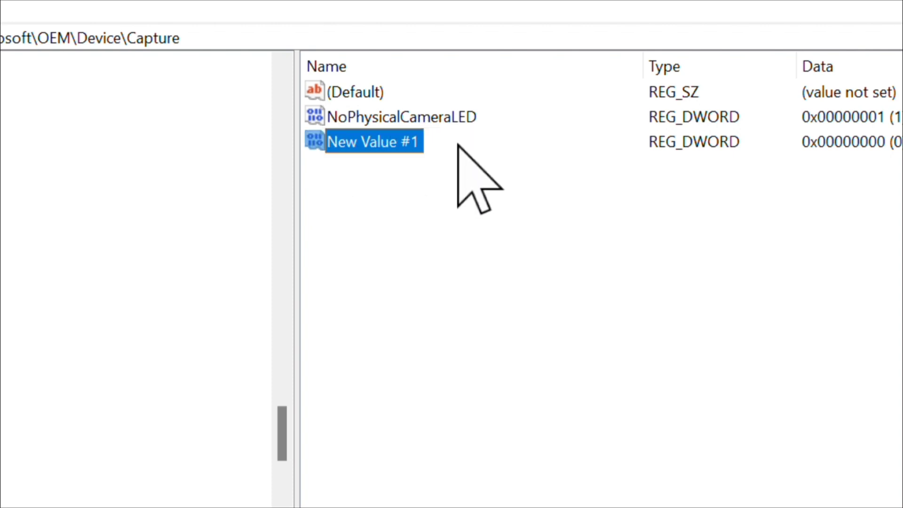
Review the NoPhysicalCameraLED value, accept its data as hexadecimal 1, and minimize the Registry Editor.
click(453, 117)
double_click(449, 118)
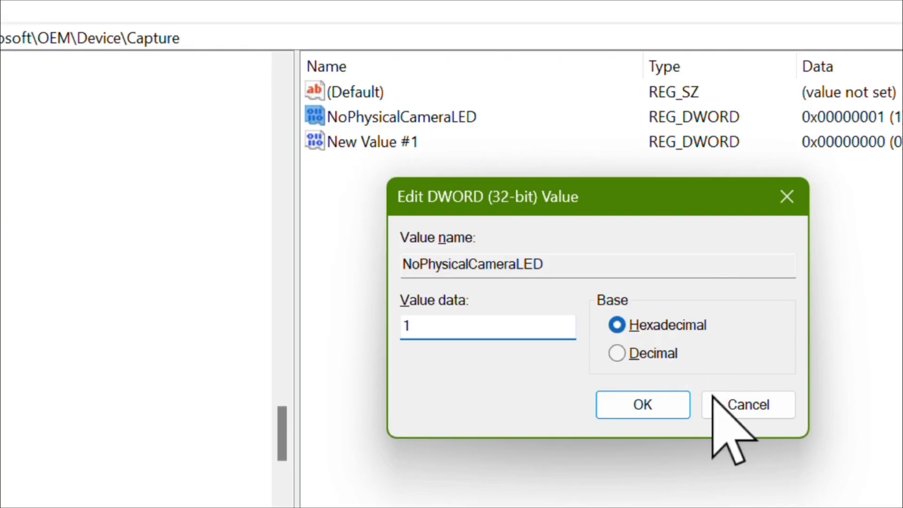
click(650, 403)
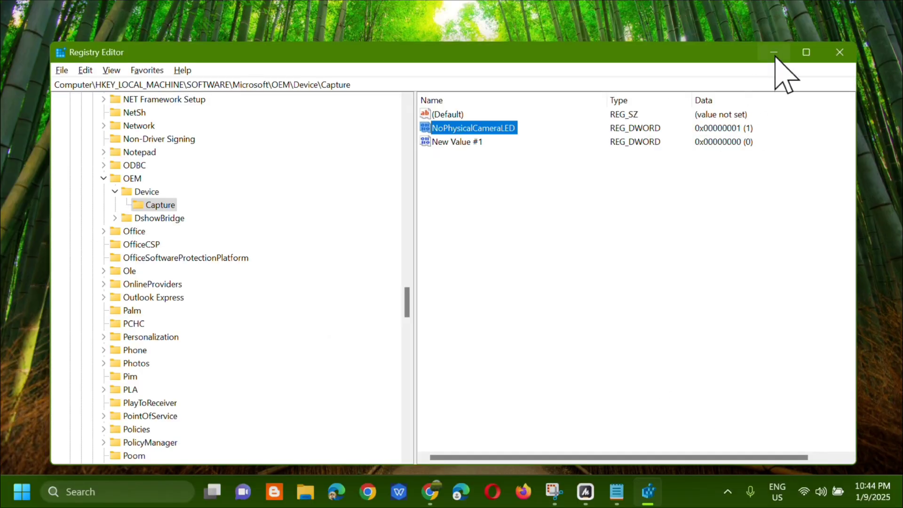
click(775, 55)
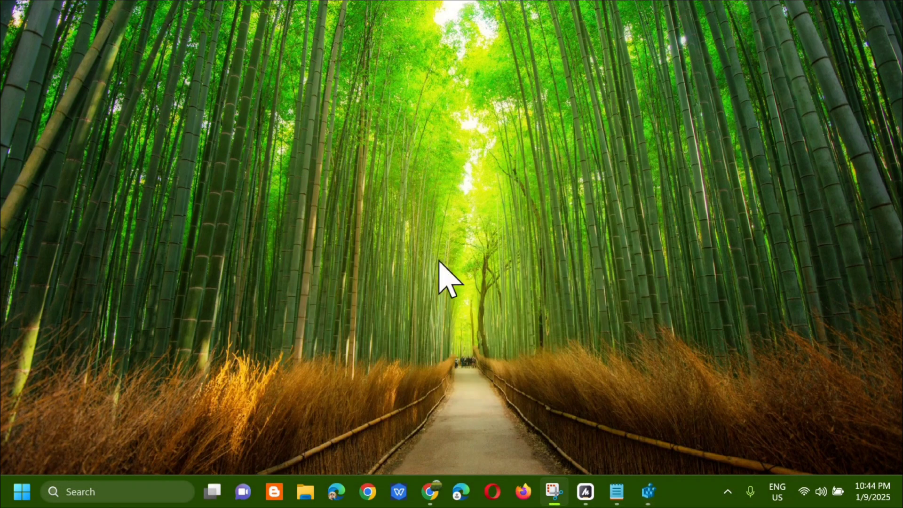
Show the computer's power options, including Restart, and dismiss them without choosing one.
click(22, 493)
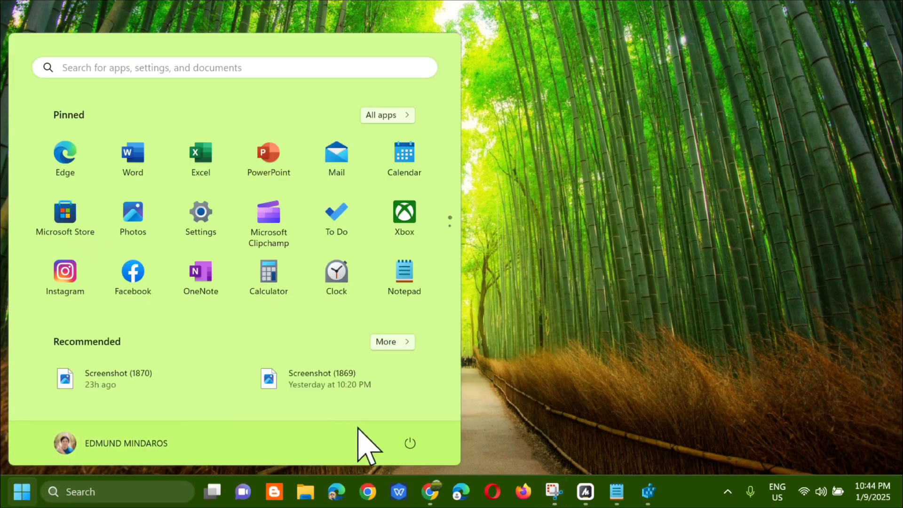
click(409, 443)
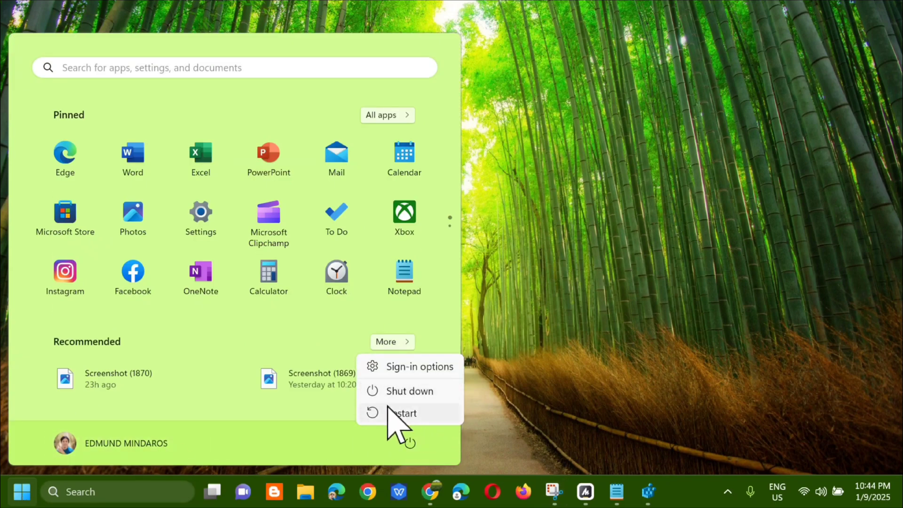
click(587, 264)
click(587, 257)
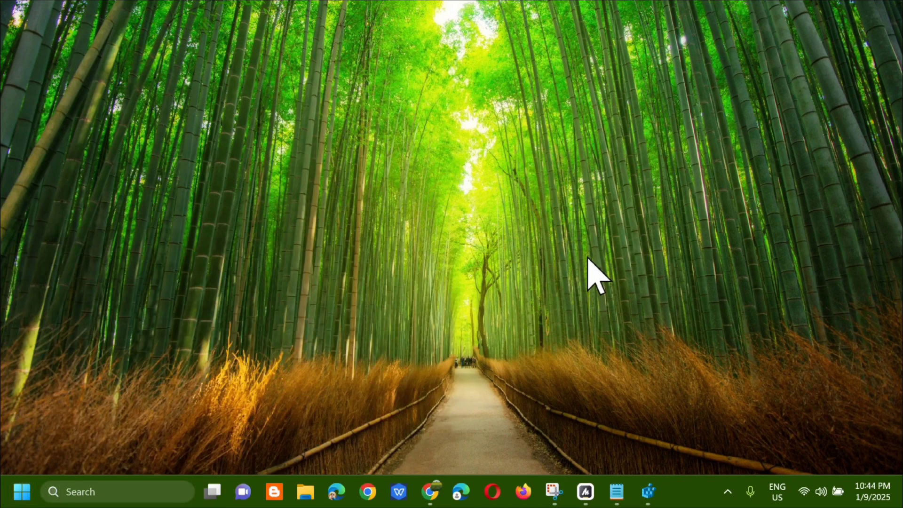